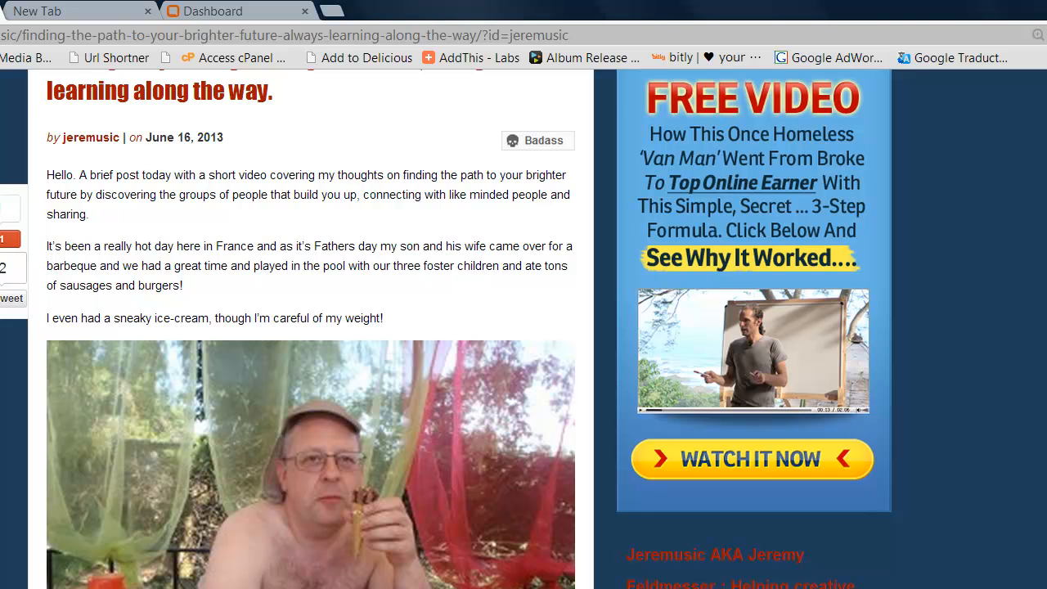
# Copy the link address of the blog's Subscribe to RSS link.
pyautogui.scroll(5, 445, 327)
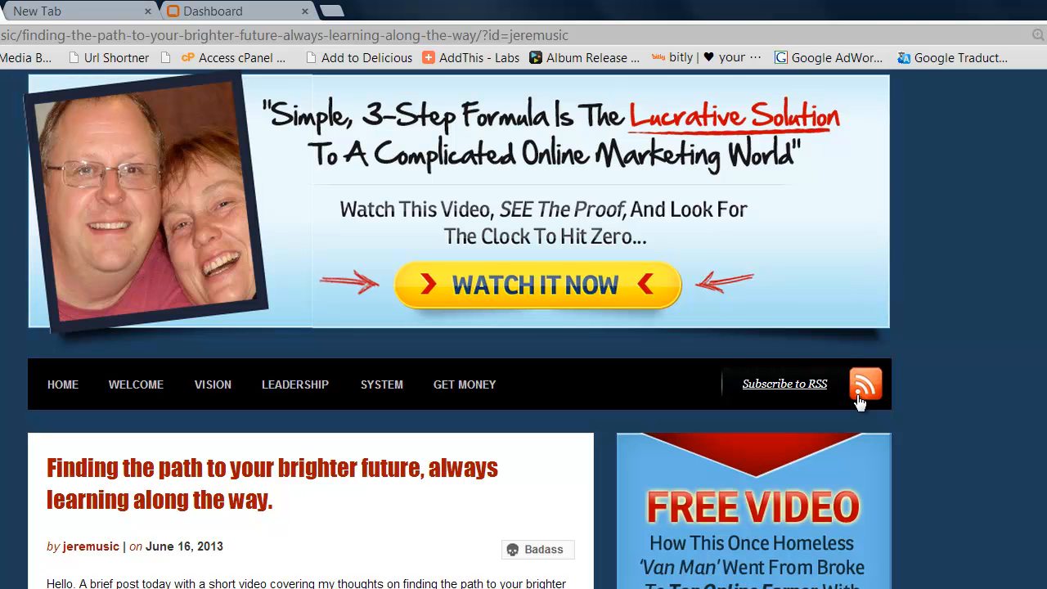
pyautogui.scroll(-3, 906, 416)
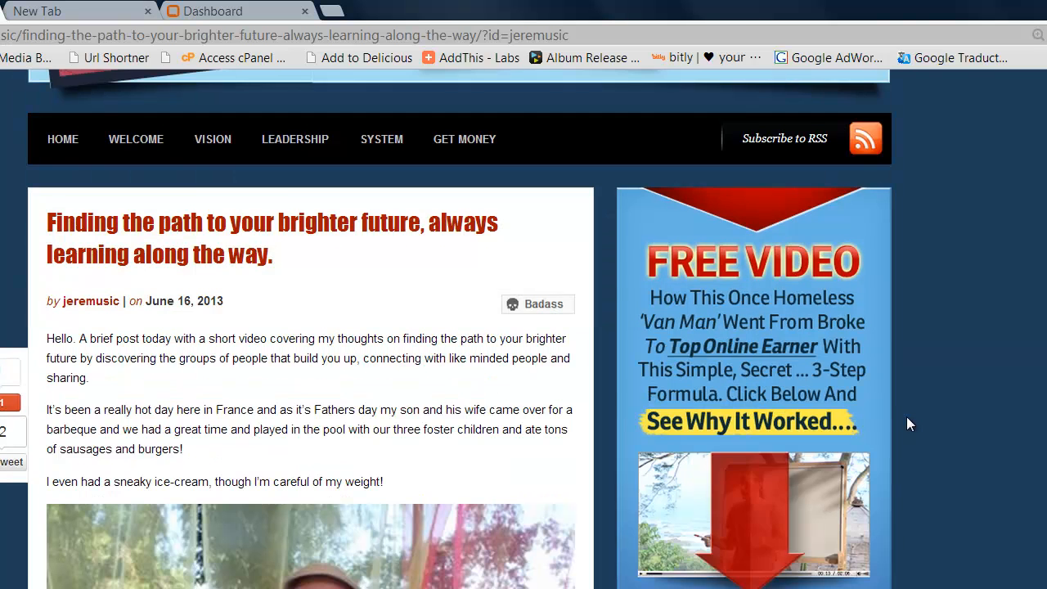
pyautogui.scroll(-1, 906, 416)
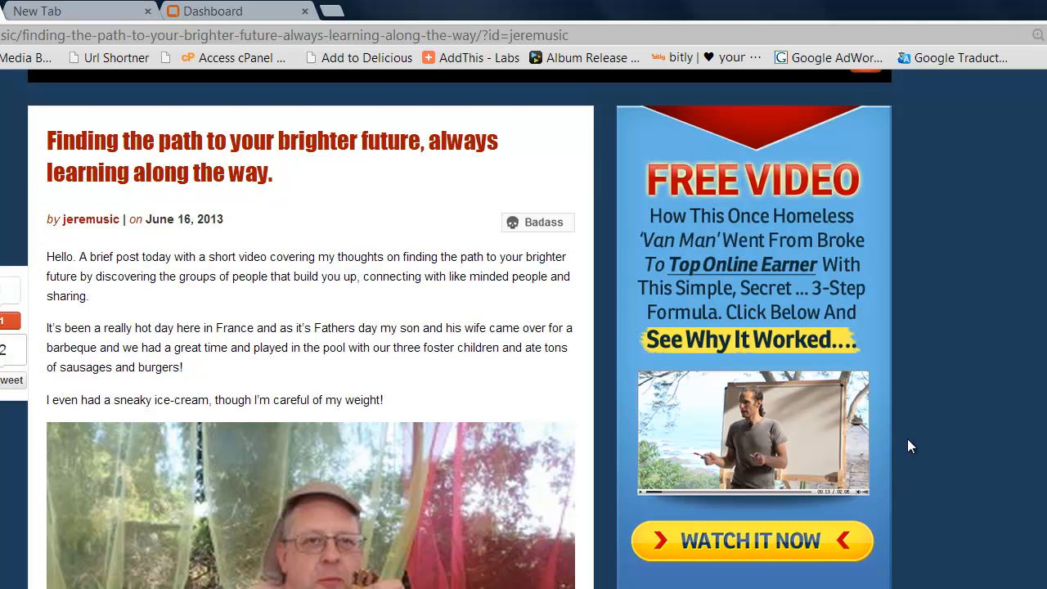
pyautogui.scroll(2, 907, 438)
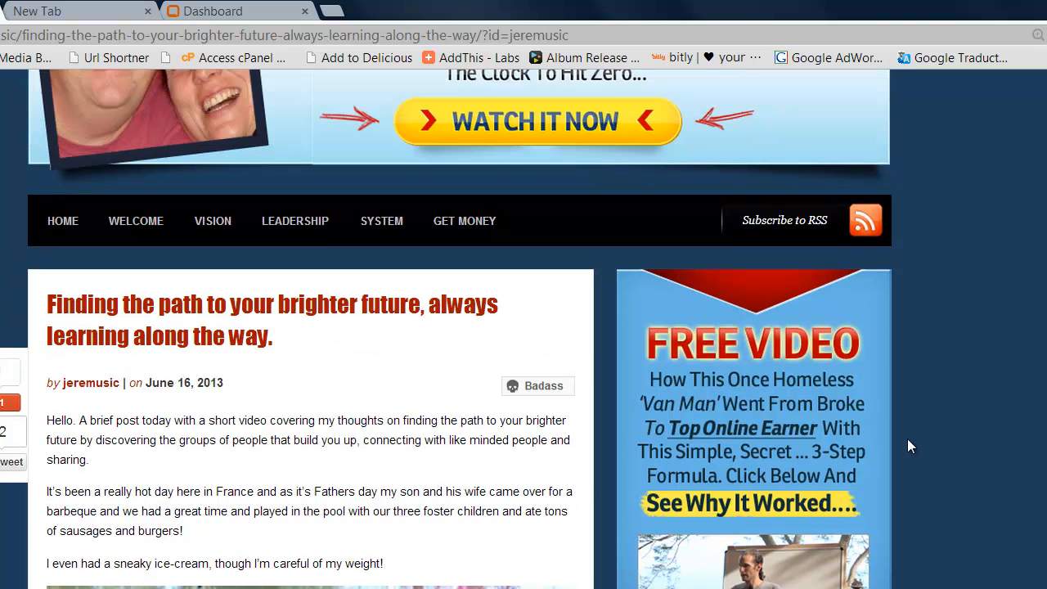
pyautogui.rightClick(792, 228)
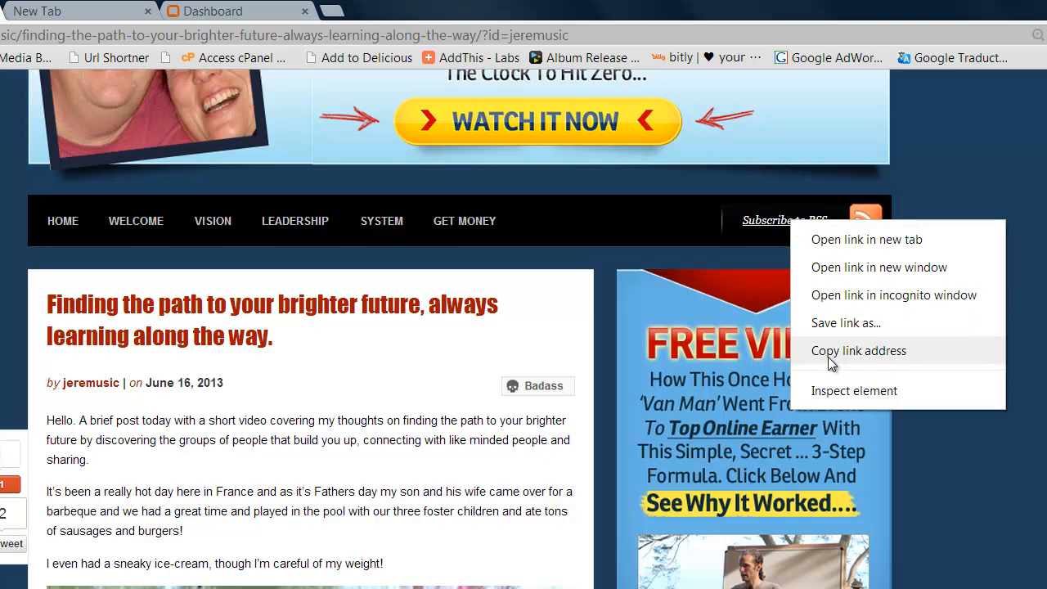
pyautogui.click(870, 353)
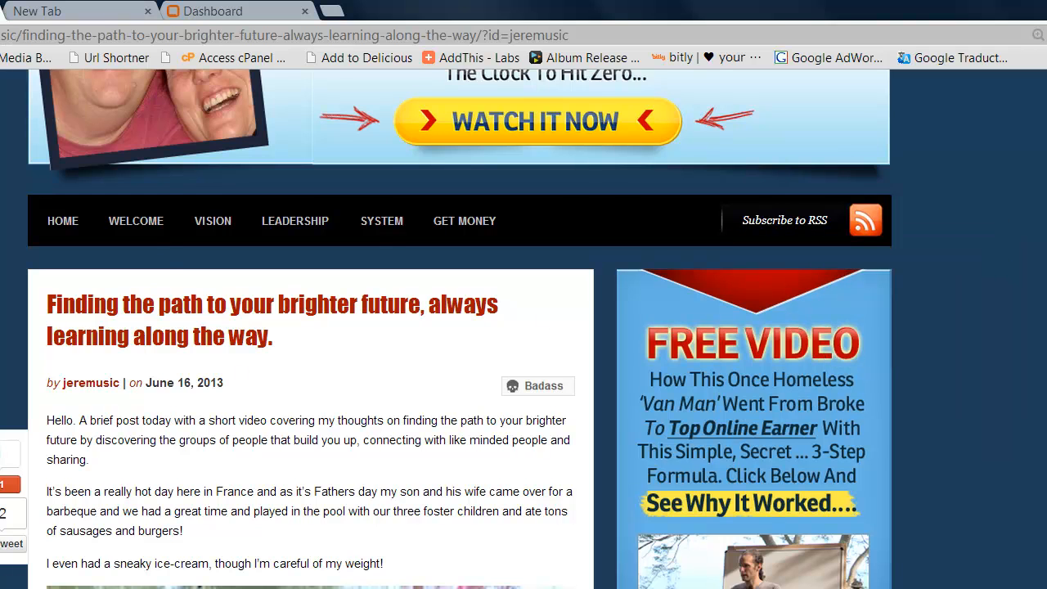
# Paste the copied feed address into a blank Notepad document and move its window below the blog's navigation bar.
pyautogui.press('super')
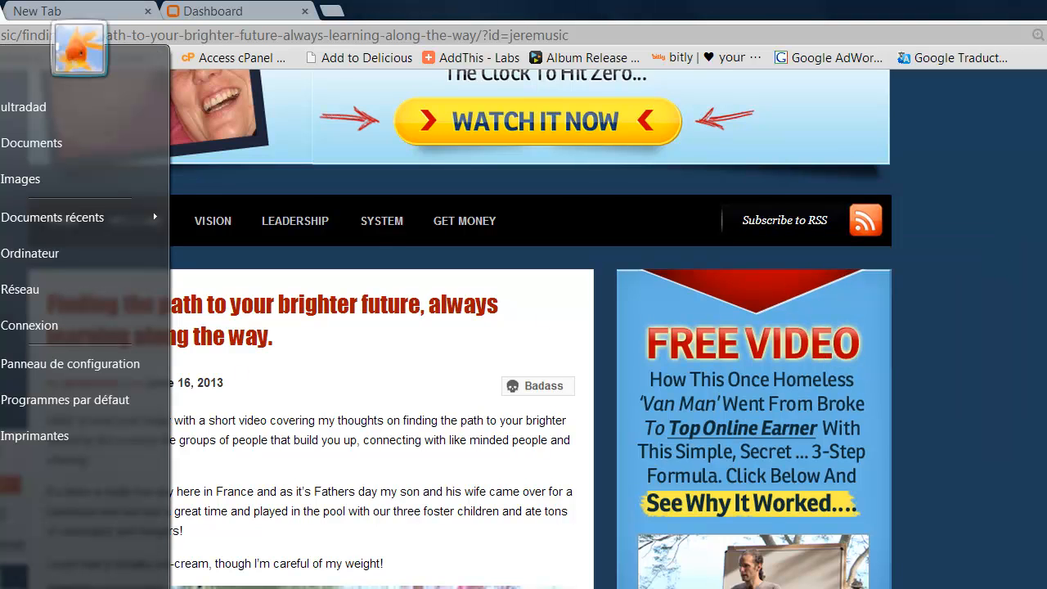
pyautogui.click(0, 361)
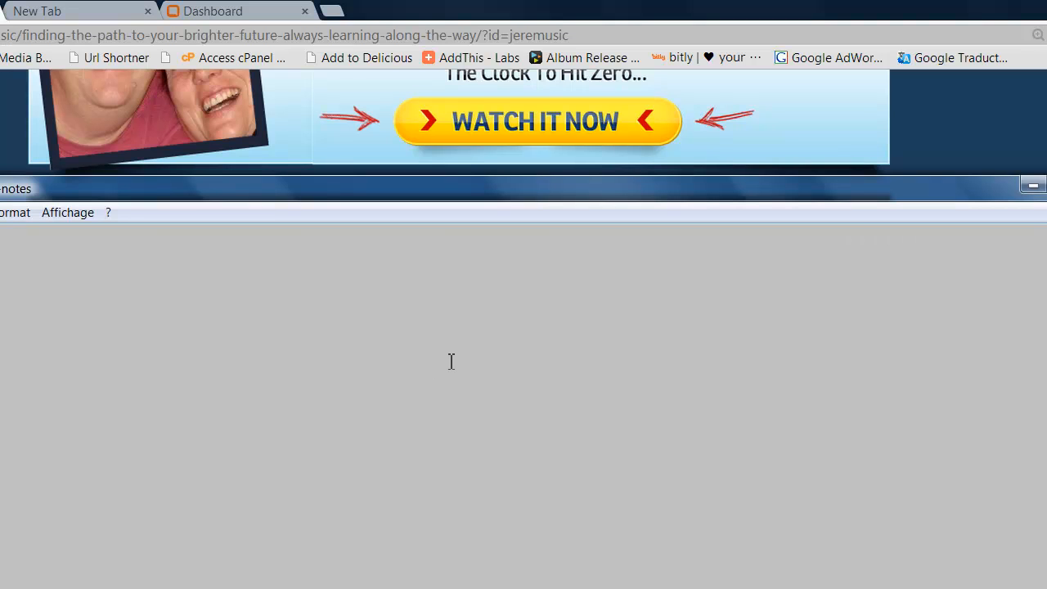
pyautogui.rightClick(396, 325)
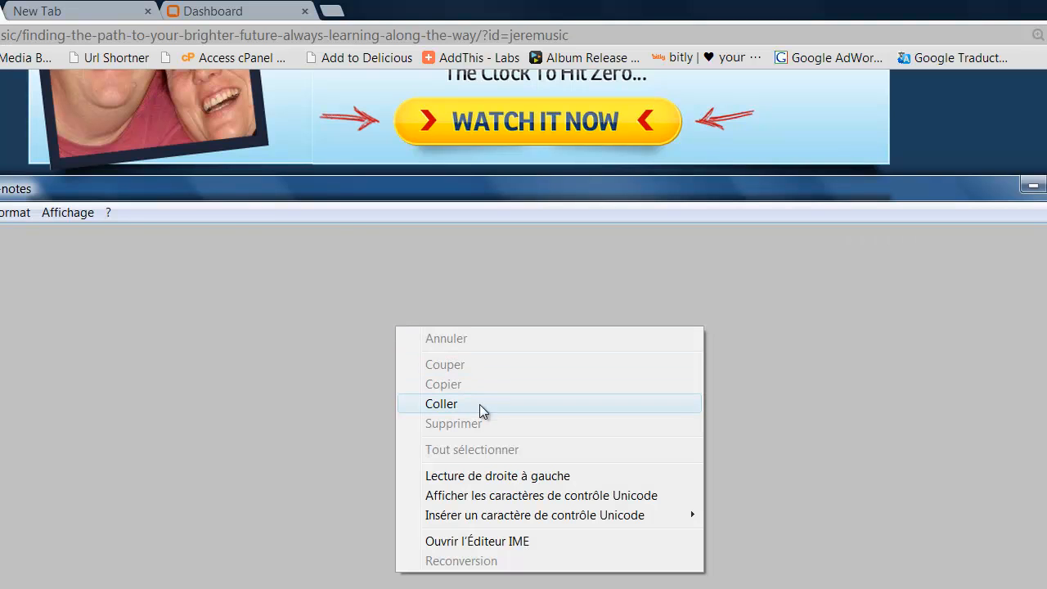
pyautogui.click(441, 404)
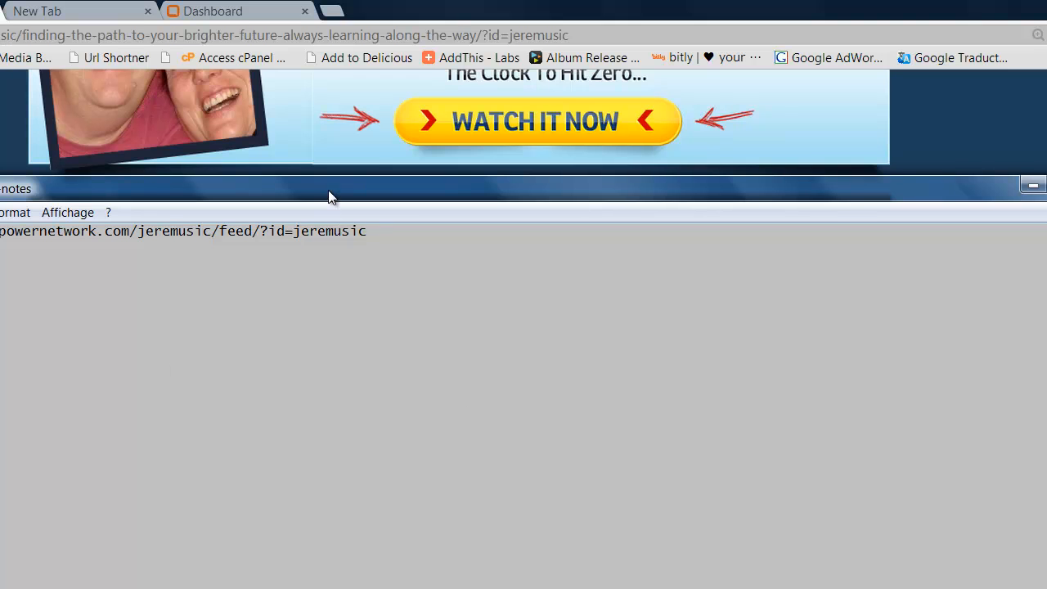
pyautogui.moveTo(329, 197); pyautogui.dragTo(475, 205)
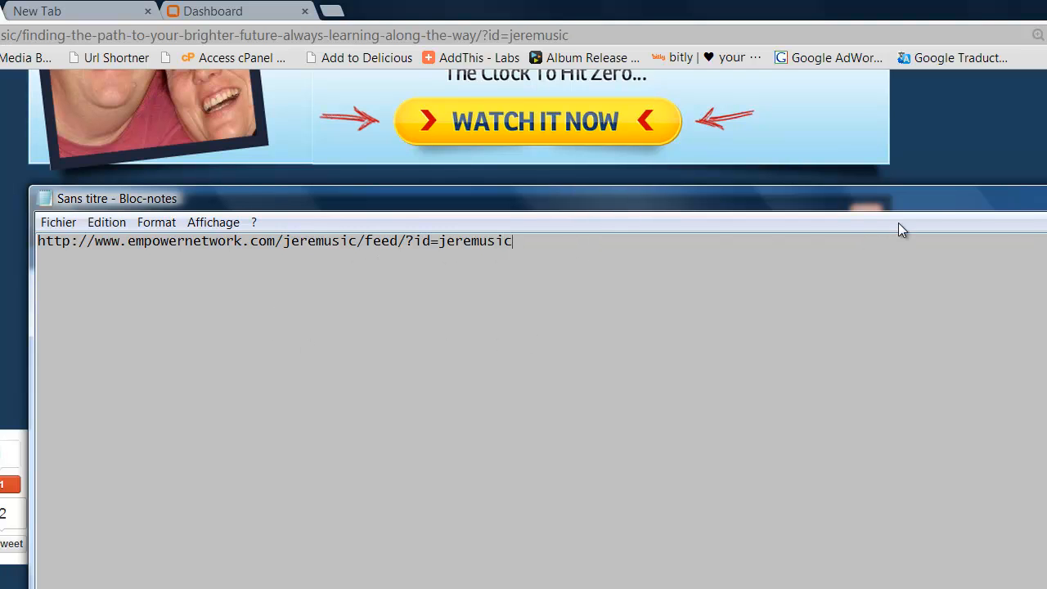
pyautogui.moveTo(1017, 209); pyautogui.dragTo(1011, 380)
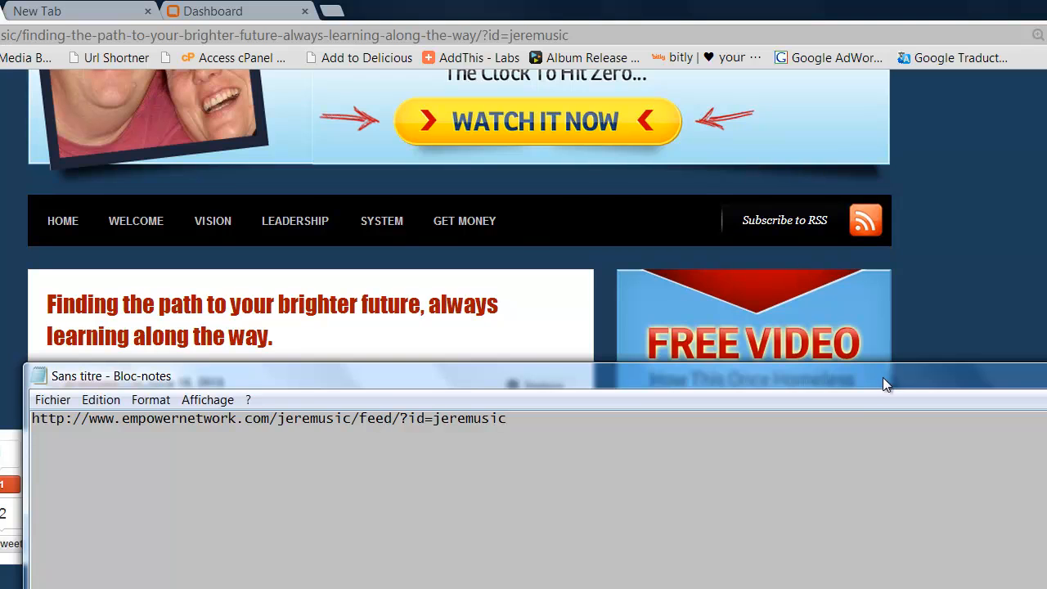
# Switch to OnlyWire and open the form for adding a new feed from its feeds settings.
pyautogui.click(225, 12)
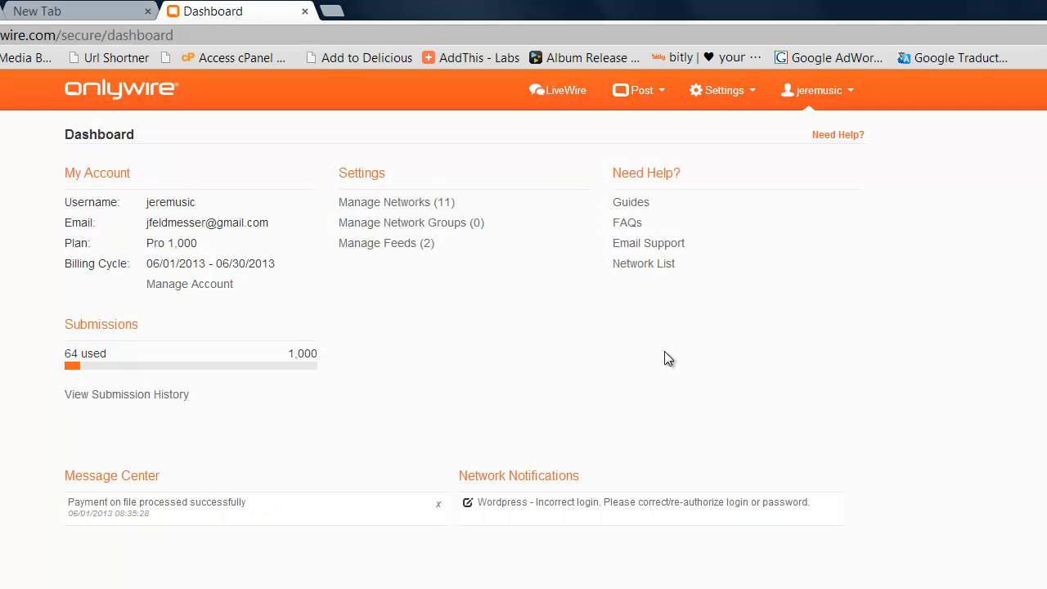
pyautogui.click(752, 93)
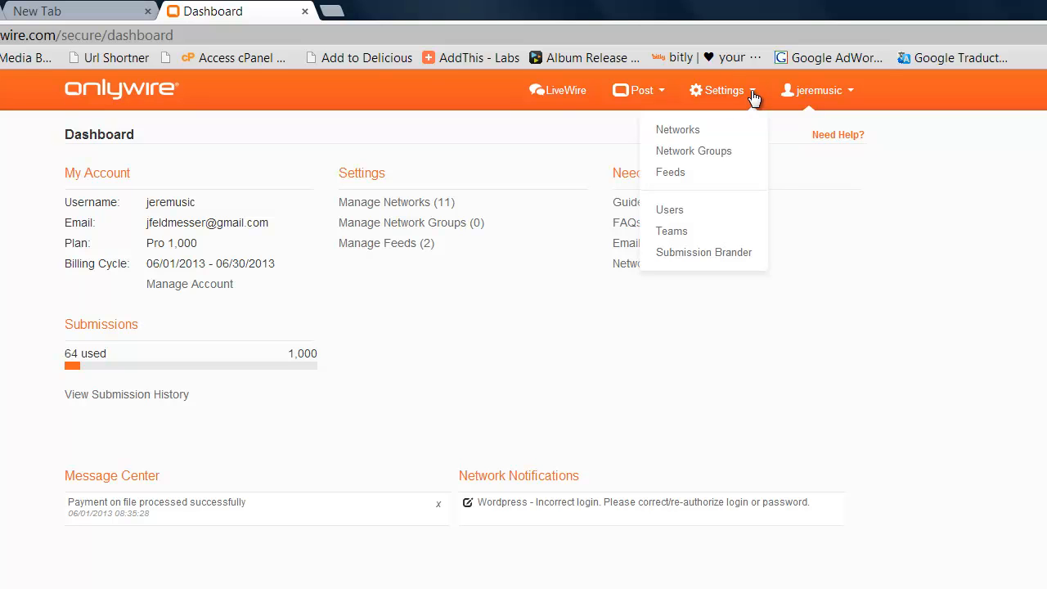
pyautogui.click(670, 174)
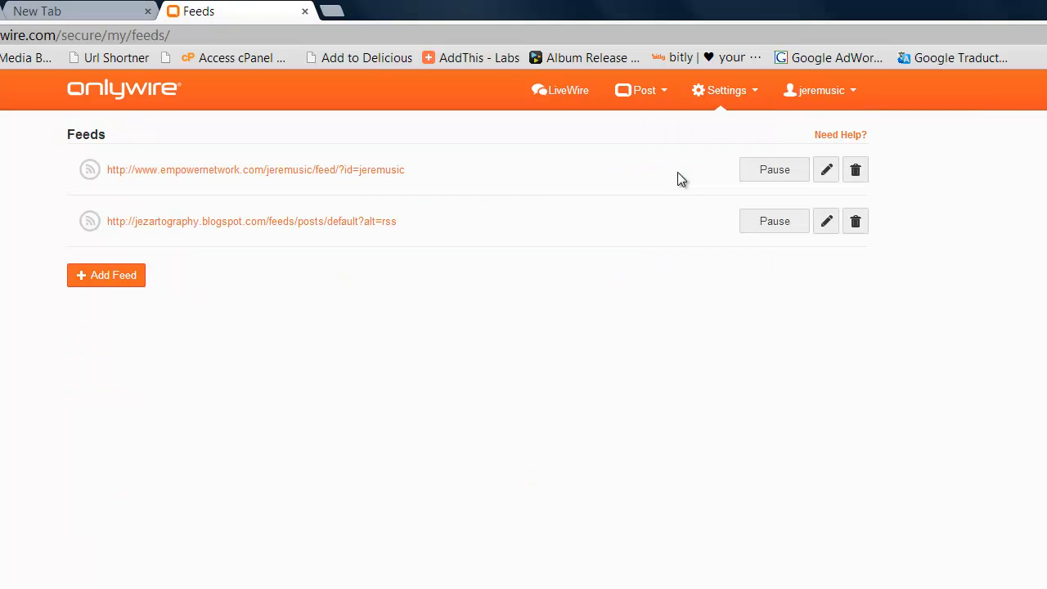
pyautogui.click(116, 275)
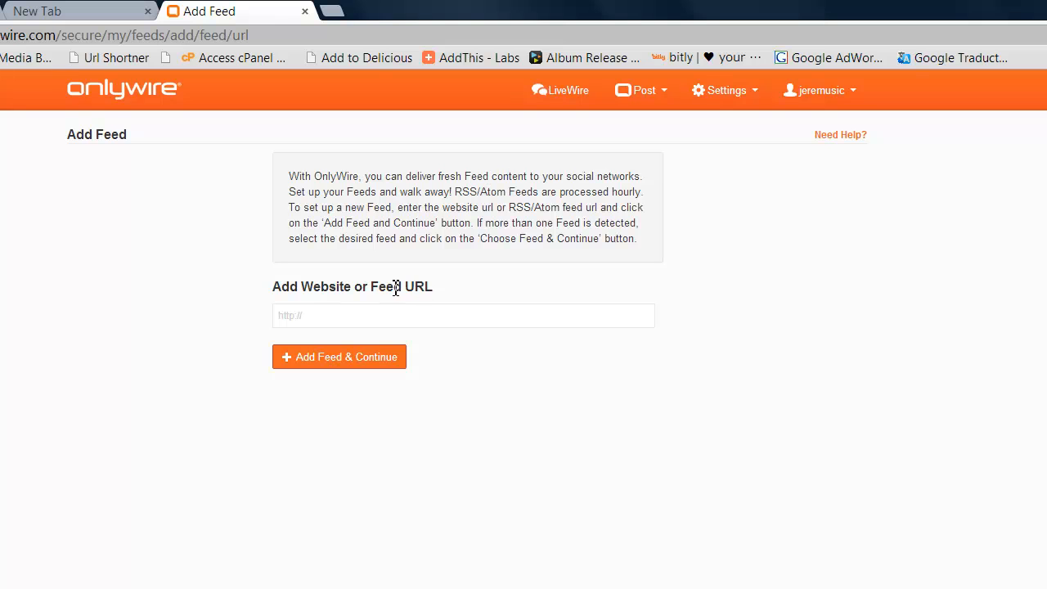
# Try to add the copied blog RSS address as a new feed, keeping its ?id= affiliate ending.
pyautogui.click(358, 324)
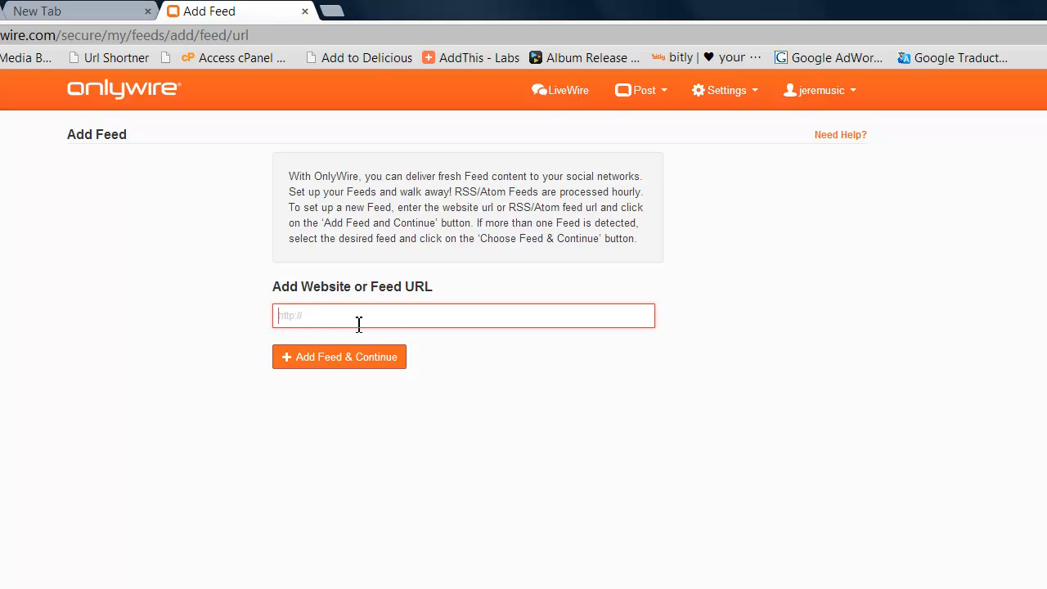
pyautogui.hotkey('ctrl', 'v')
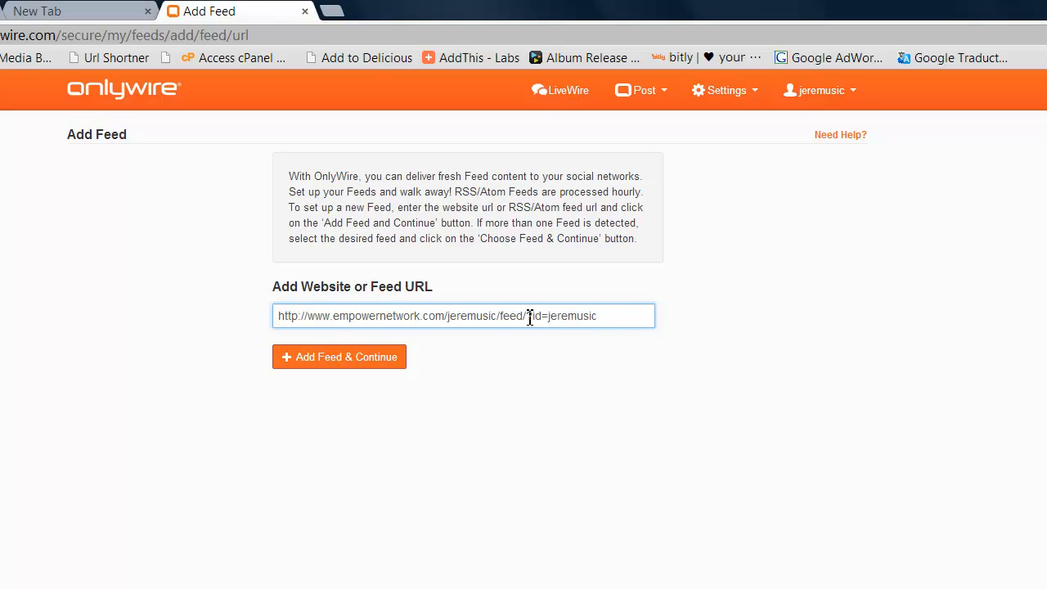
pyautogui.moveTo(525, 318); pyautogui.dragTo(655, 318)
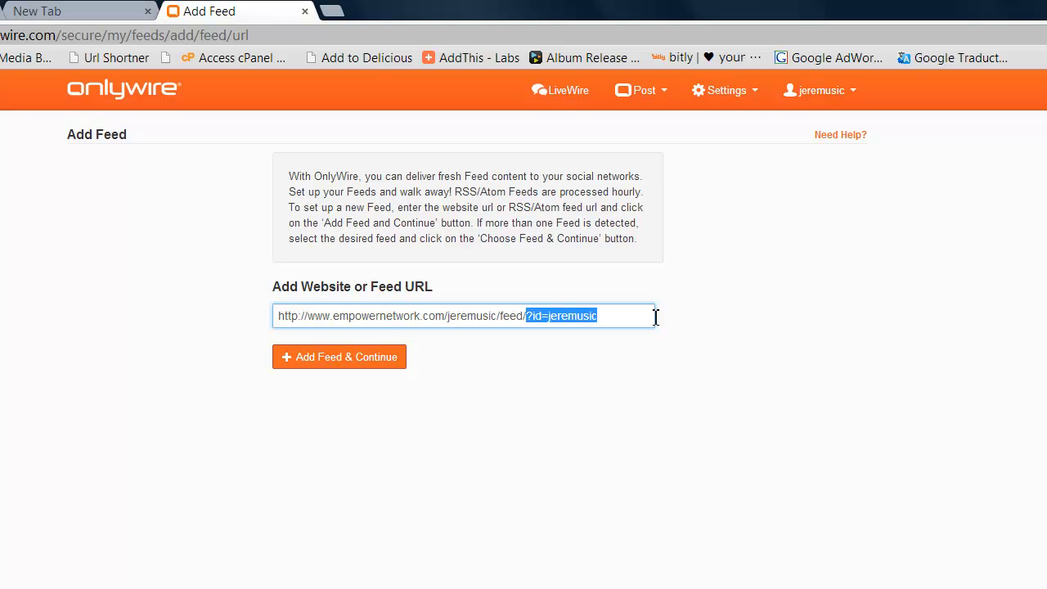
pyautogui.click(502, 381)
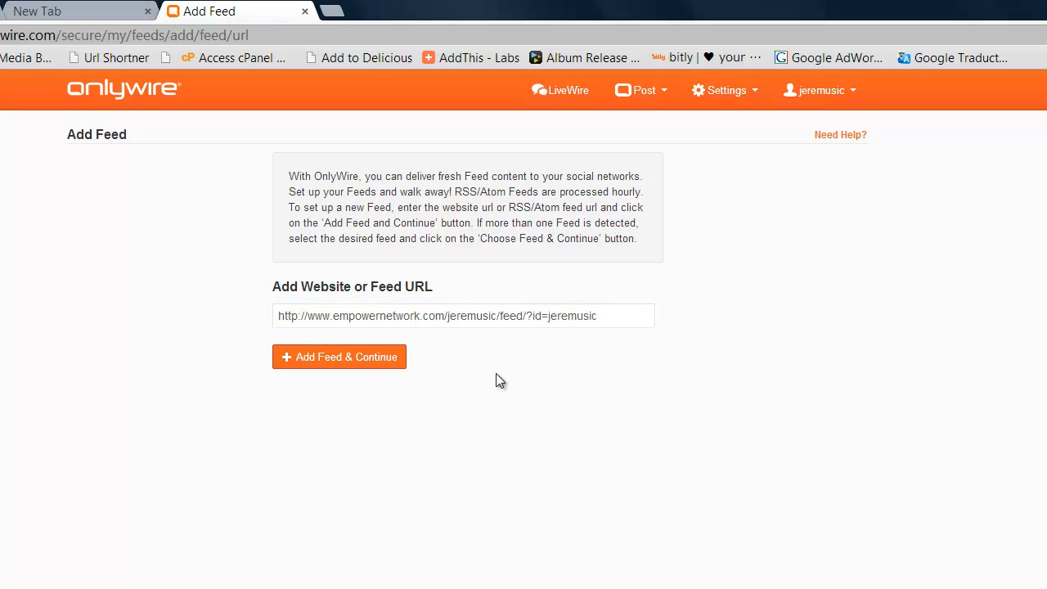
pyautogui.click(609, 319)
pyautogui.click(294, 368)
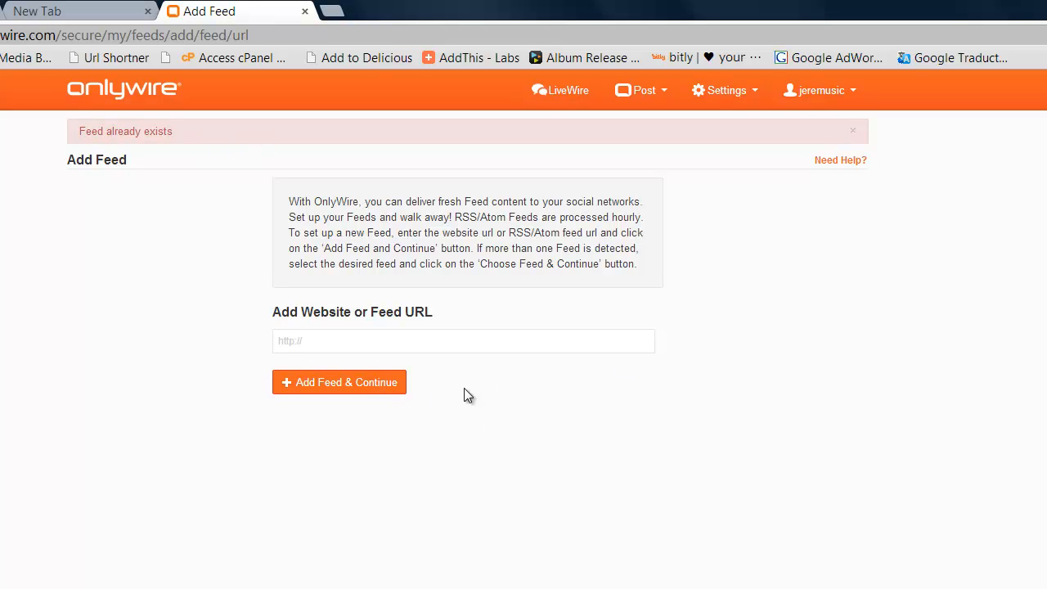
# Check the saved feeds and look through the list of connected social networks.
pyautogui.click(752, 92)
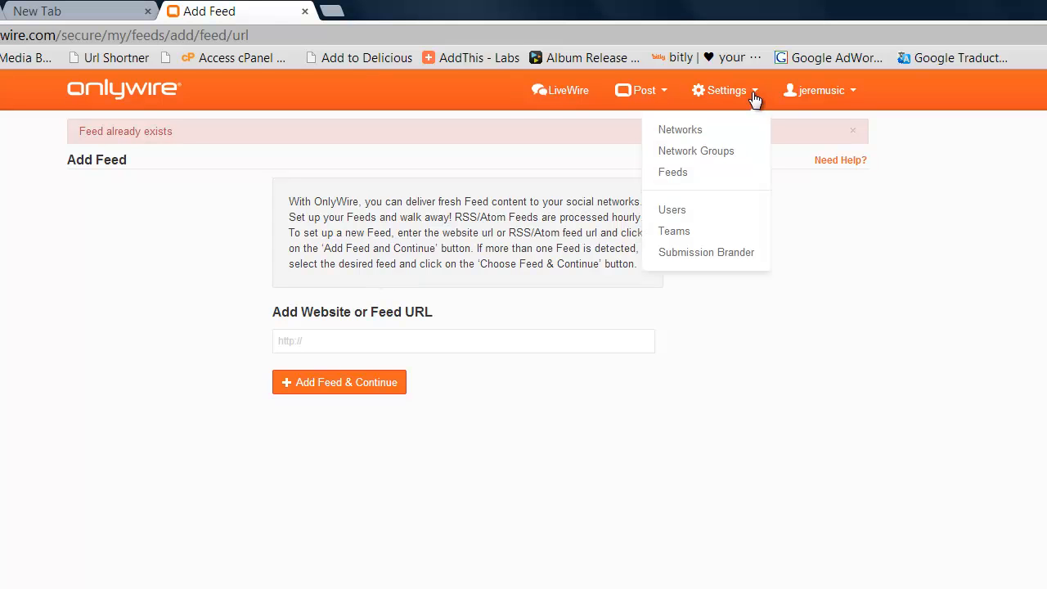
pyautogui.click(675, 175)
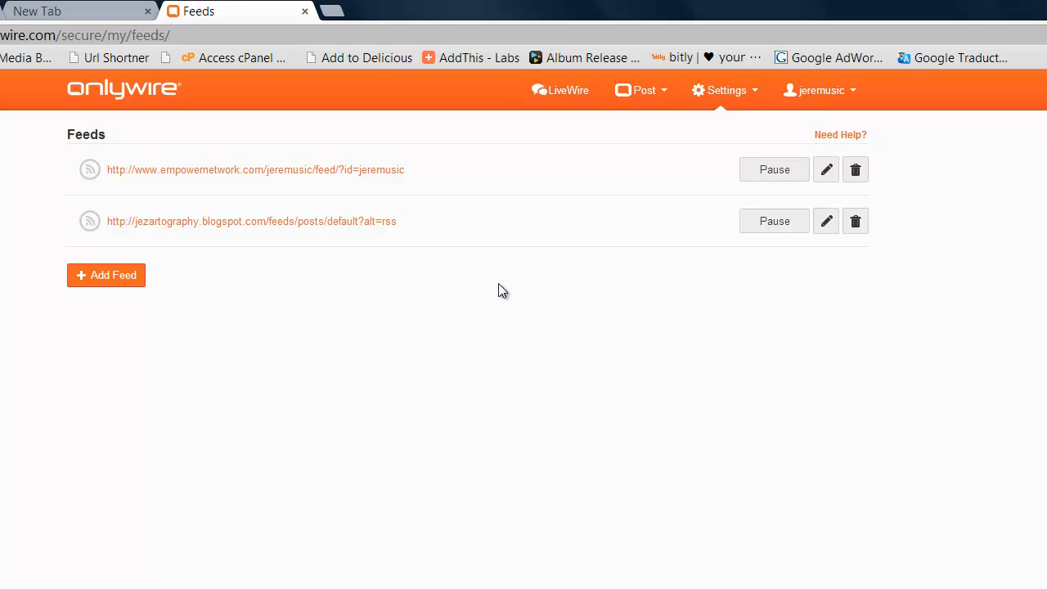
pyautogui.click(753, 92)
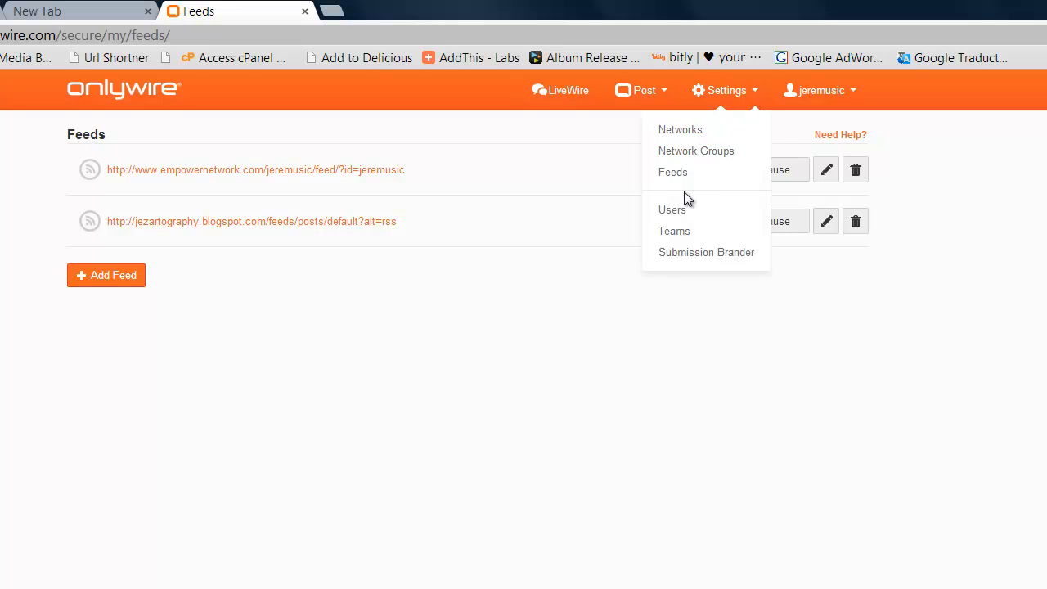
pyautogui.click(685, 132)
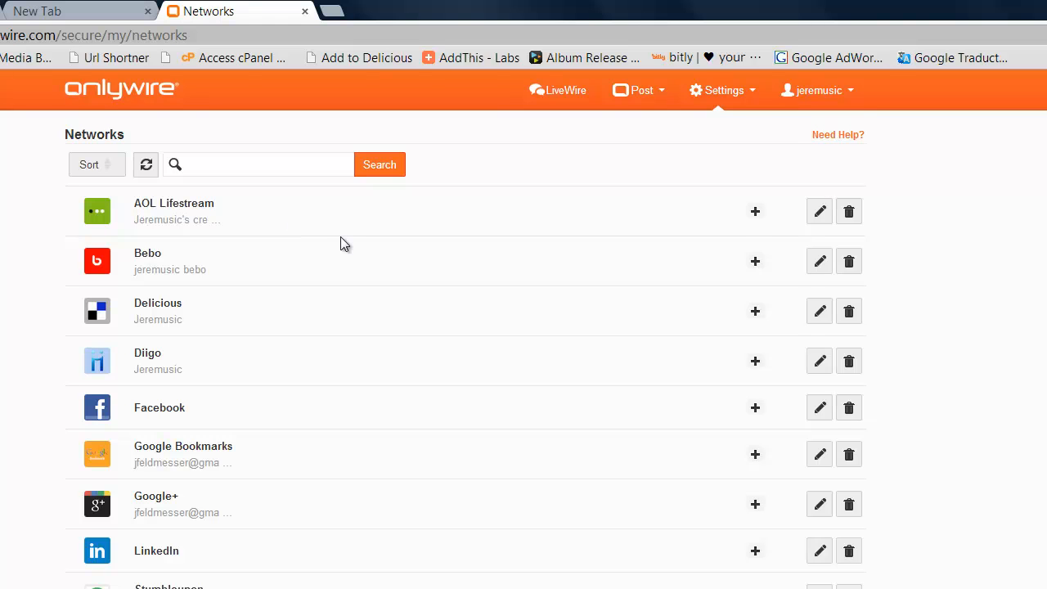
pyautogui.scroll(-1, 340, 237)
pyautogui.scroll(-1, 341, 240)
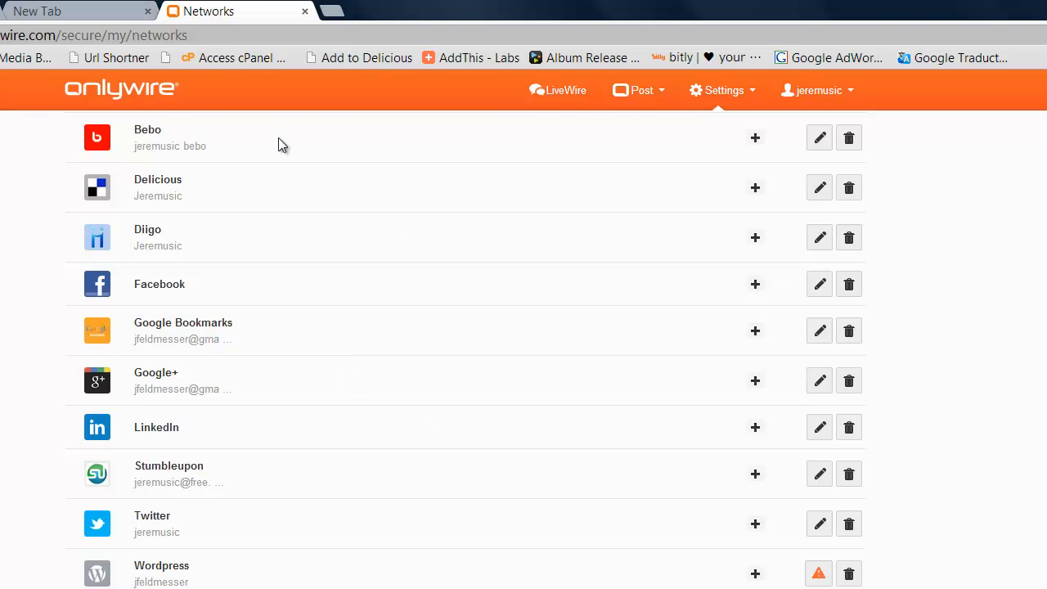
pyautogui.scroll(3, 572, 421)
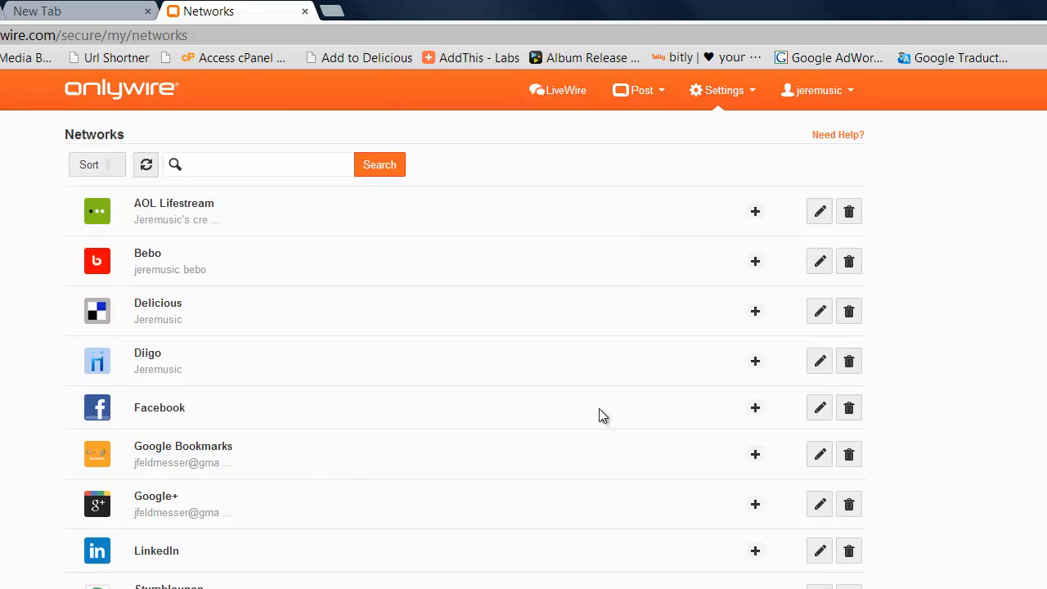
# Return to the account dashboard and reopen the networks settings to review the connected networks.
pyautogui.click(157, 95)
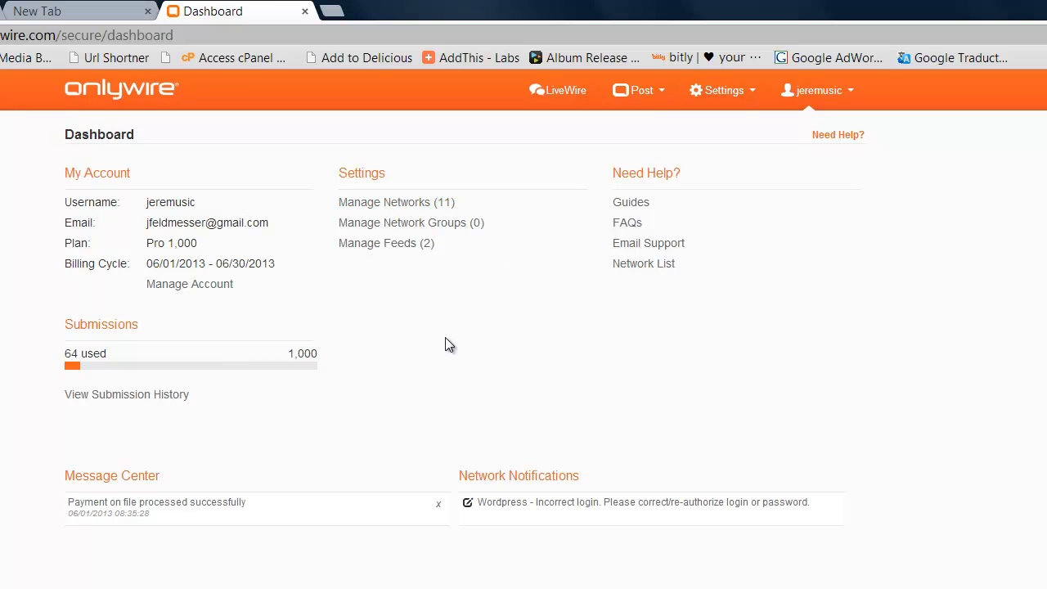
pyautogui.click(752, 94)
pyautogui.click(694, 133)
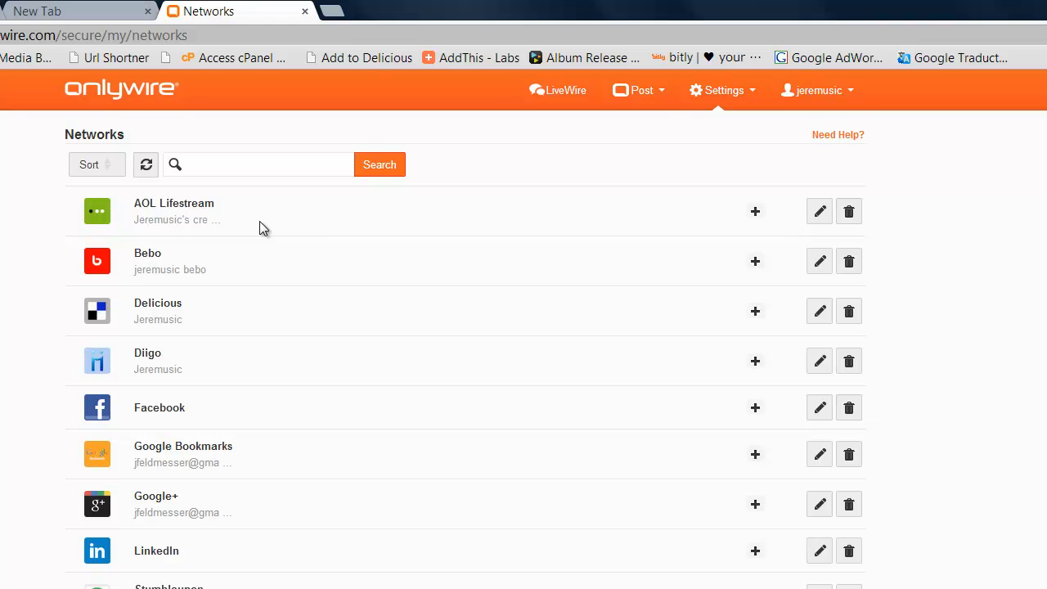
pyautogui.scroll(-3, 323, 511)
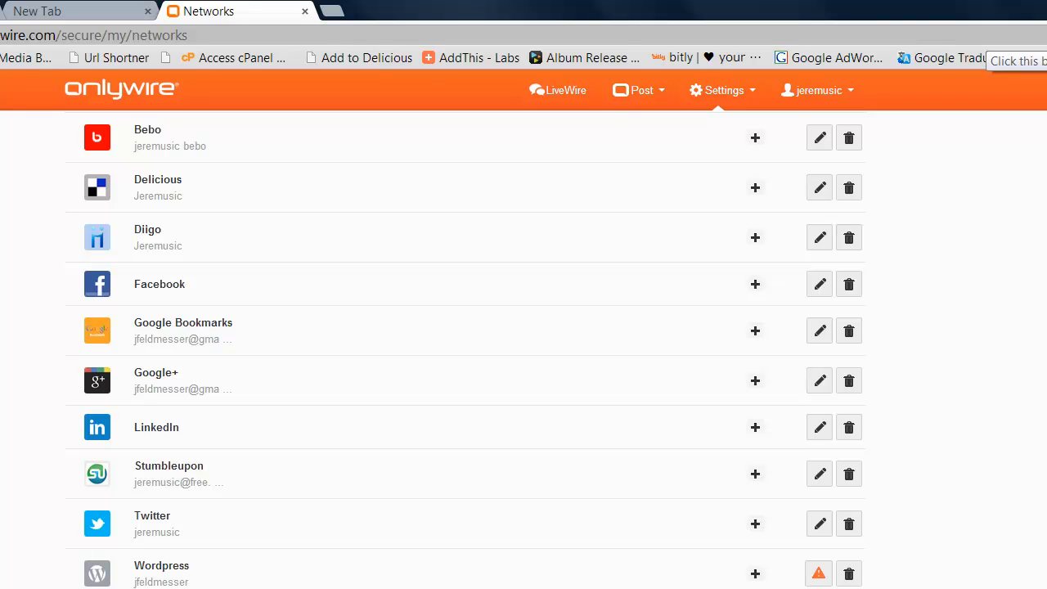
# View the saved logins in the RoboForm password manager, close them and go over the connected networks again.
pyautogui.click(1046, 36)
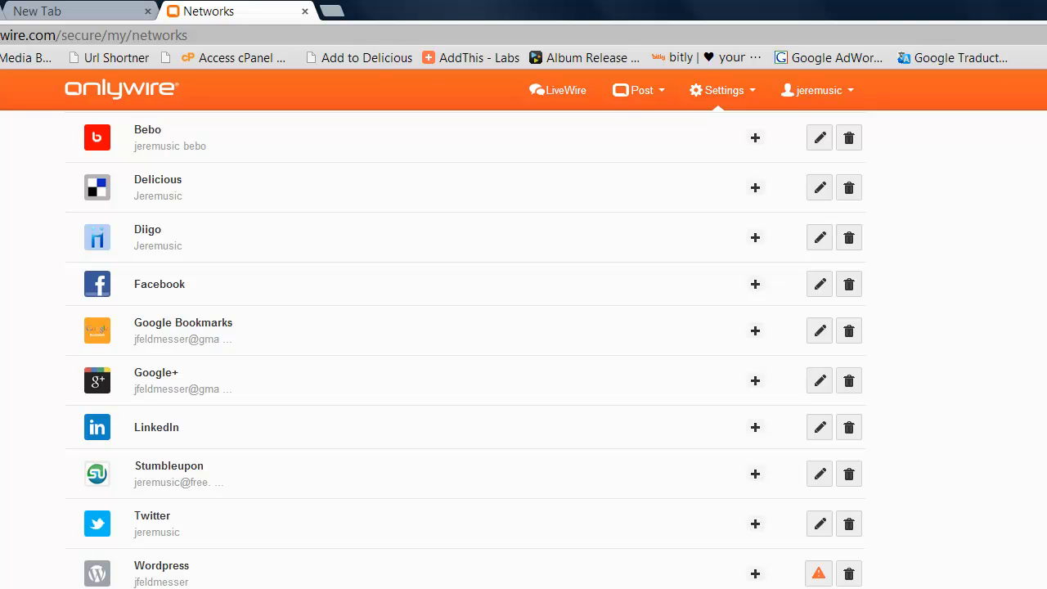
pyautogui.click(916, 72)
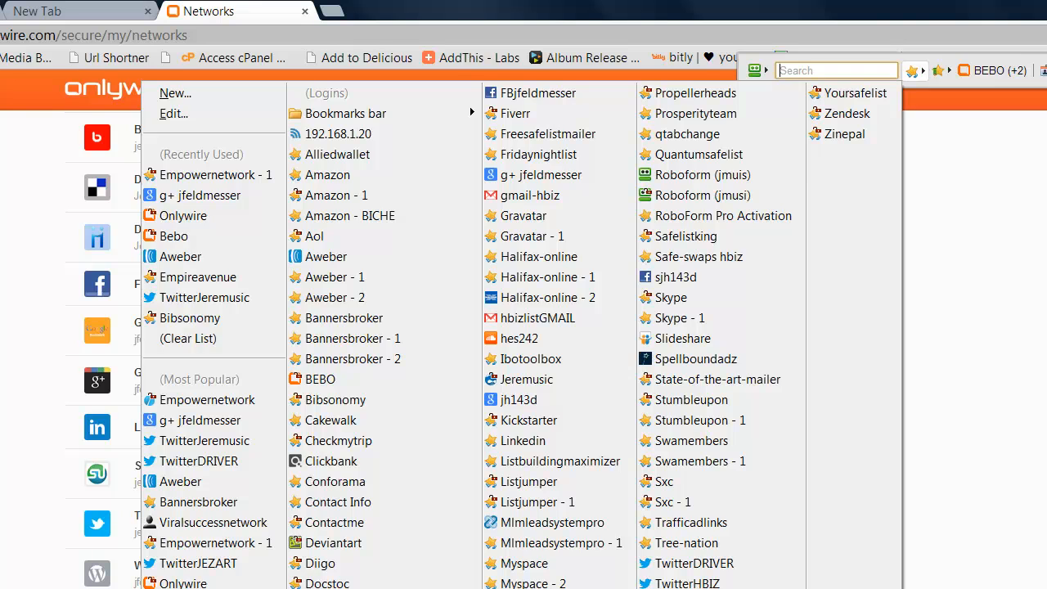
pyautogui.press('Escape')
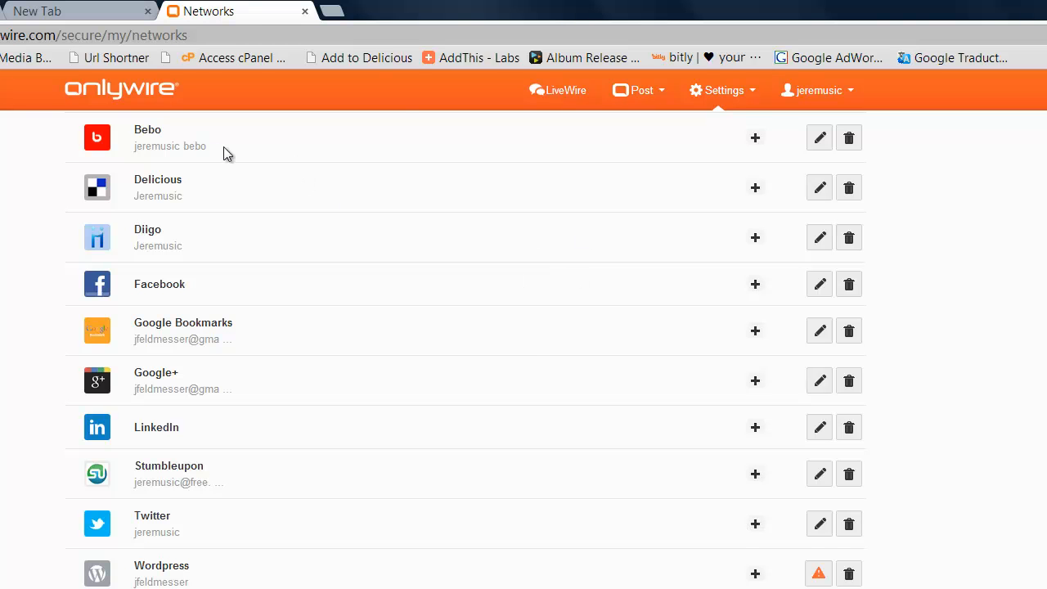
pyautogui.scroll(2, 530, 371)
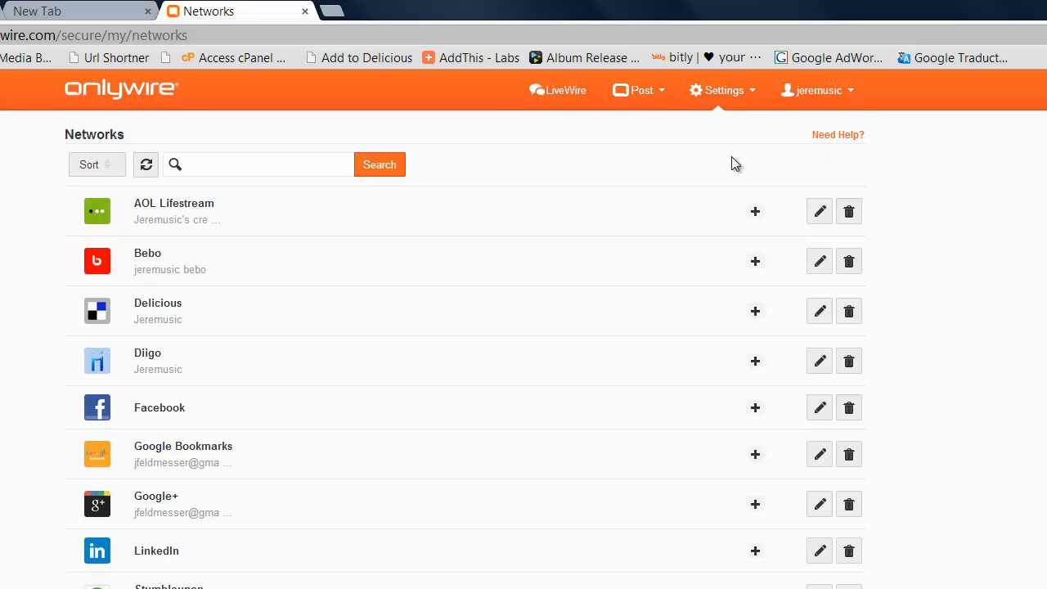
pyautogui.scroll(-2, 465, 350)
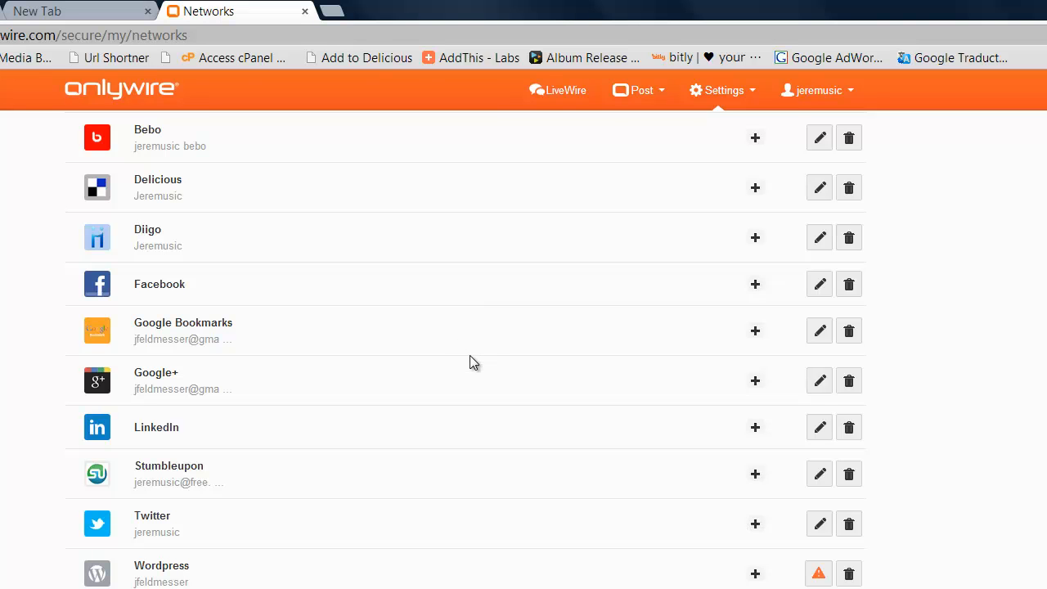
# Leave the networks list and open the feeds settings to review the saved RSS feeds.
pyautogui.scroll(2, 483, 384)
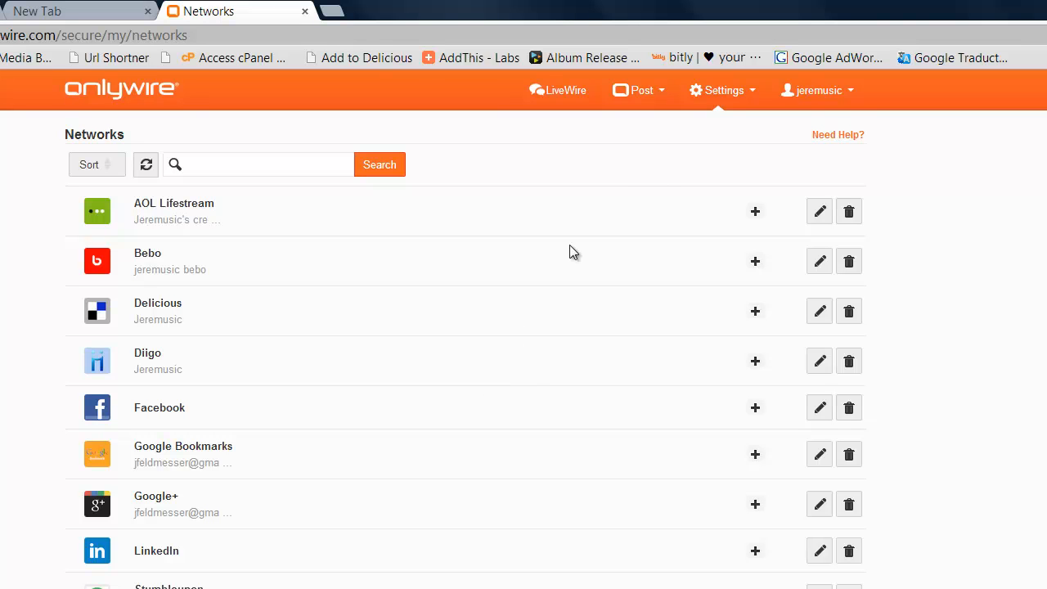
pyautogui.click(748, 96)
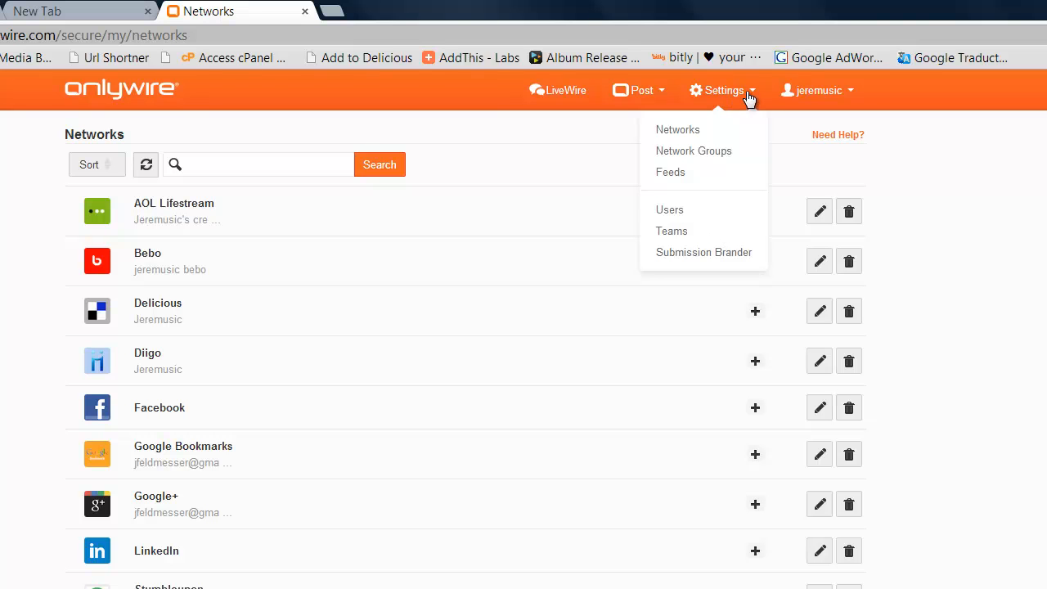
pyautogui.click(673, 175)
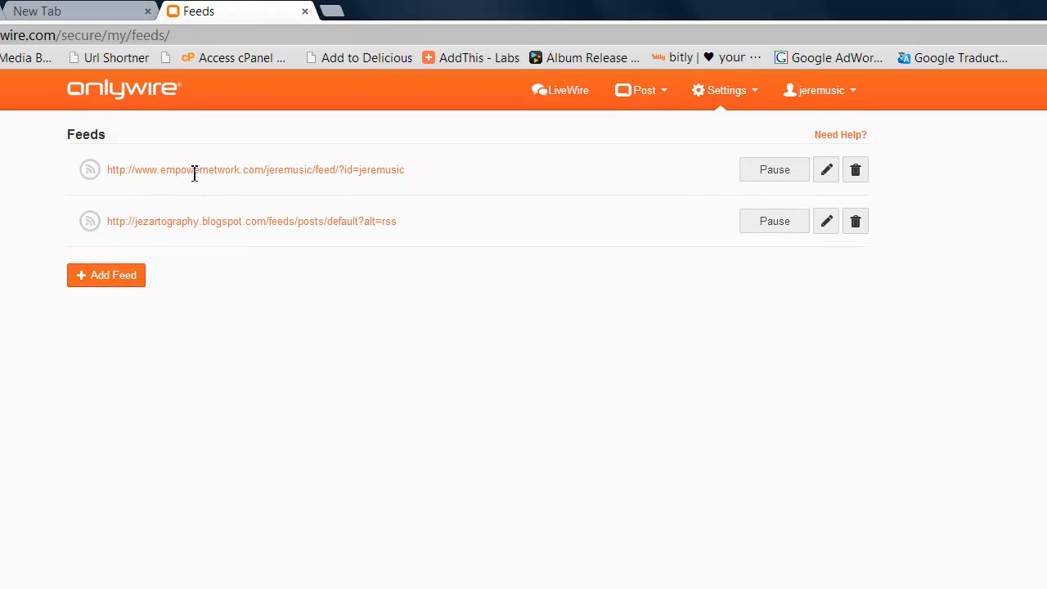
# Show the link options of the blog's Subscribe to RSS icon, and return to OnlyWire's feeds list.
pyautogui.click(26, 10)
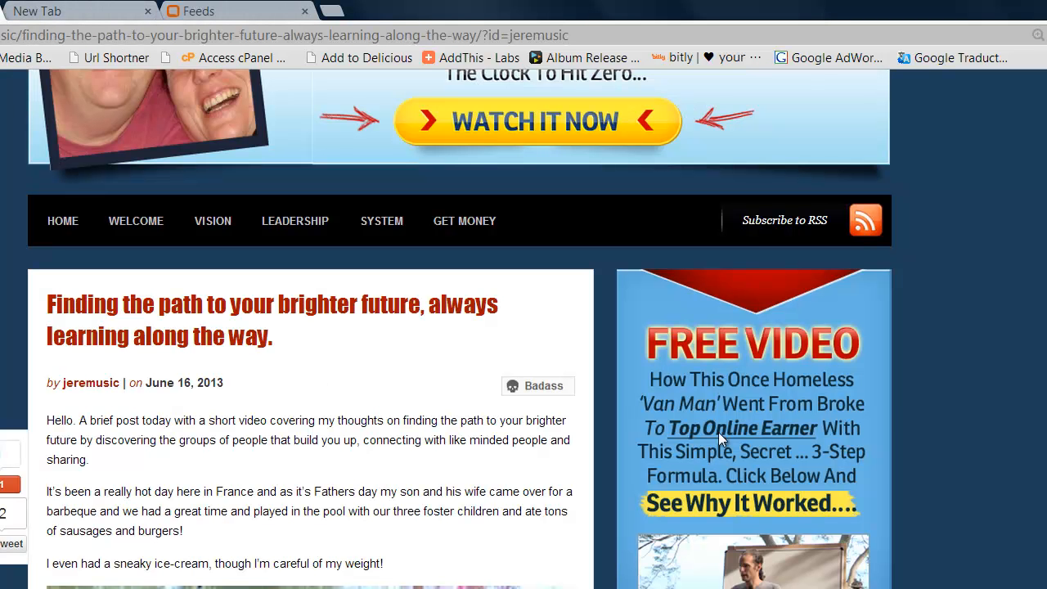
pyautogui.rightClick(866, 221)
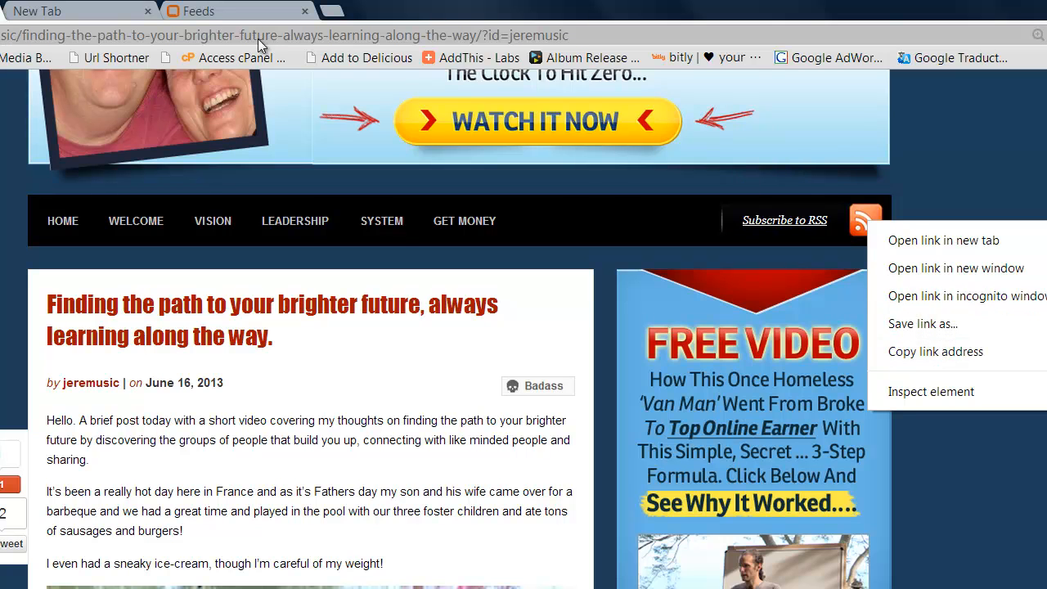
pyautogui.click(234, 15)
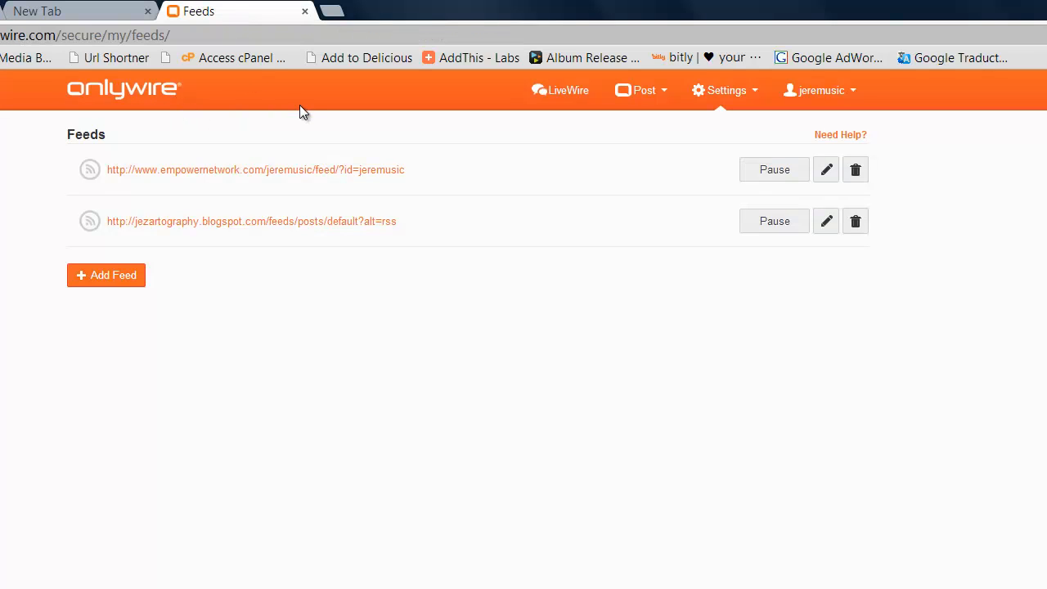